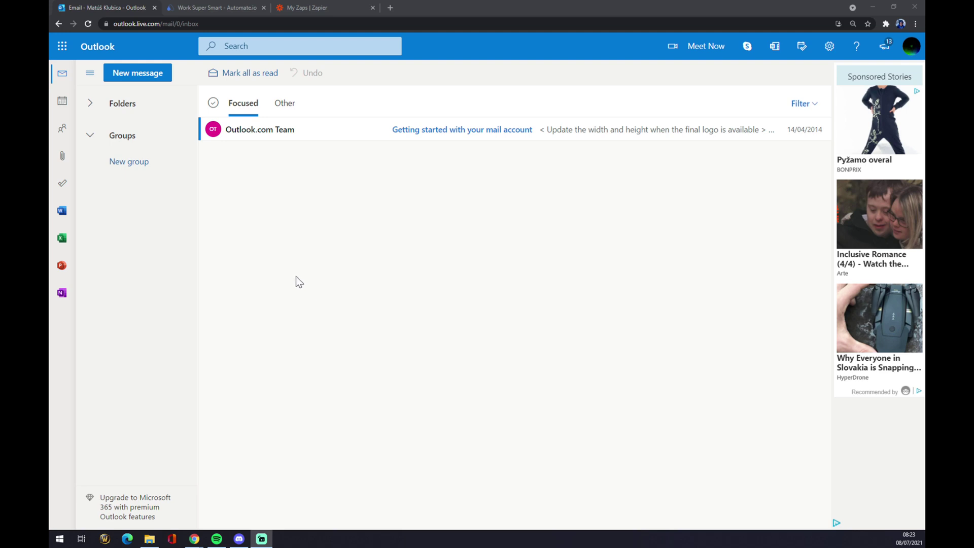
Step: On automate.io, open the full App Integrations list through Integrations > See All Categories
left_click(244, 8)
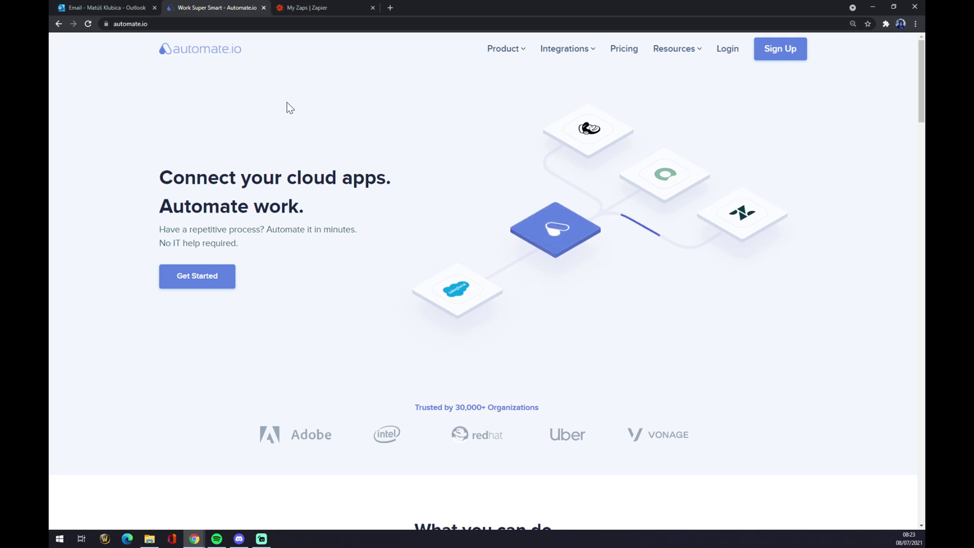
mouse_move(570, 51)
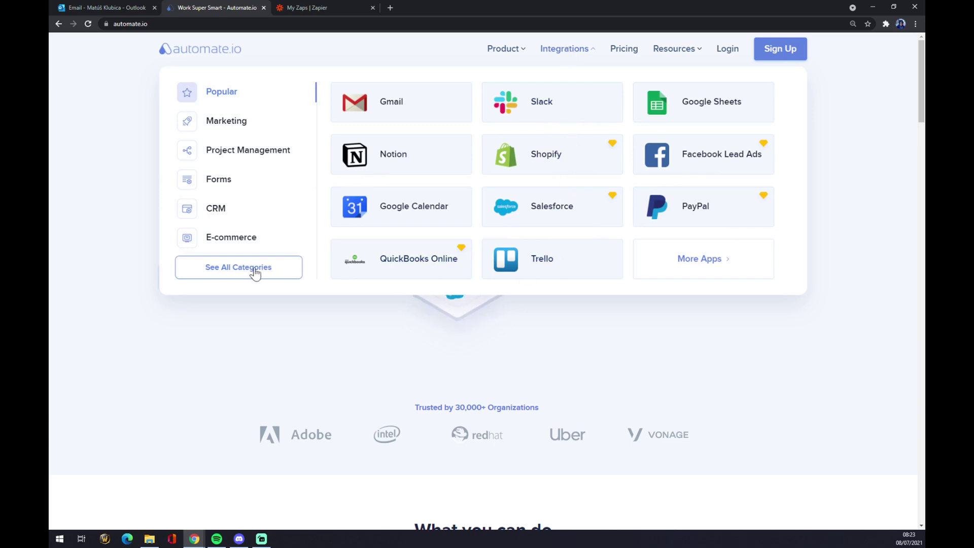
left_click(267, 276)
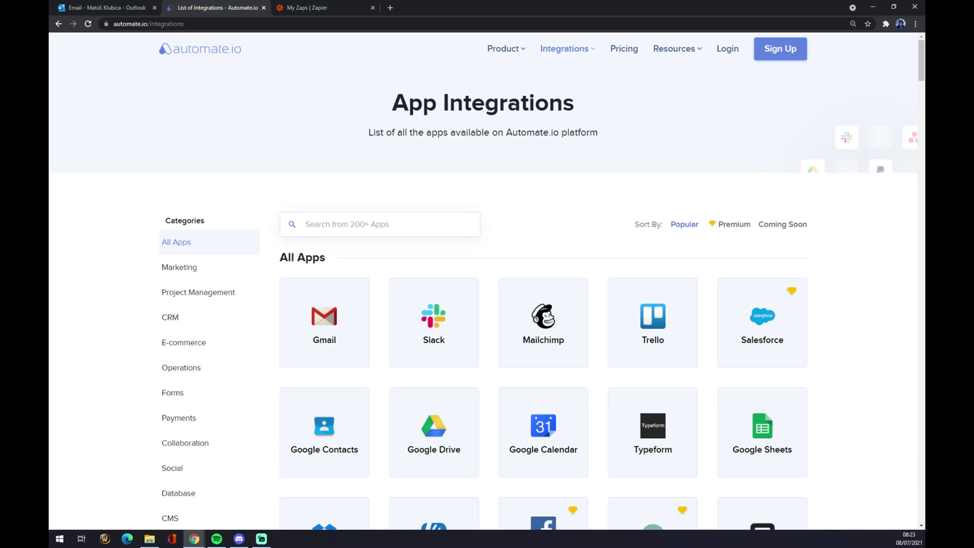
Step: Search for Outlook and then Salesforce to open the Microsoft Outlook and Salesforce integration page
type("outloo")
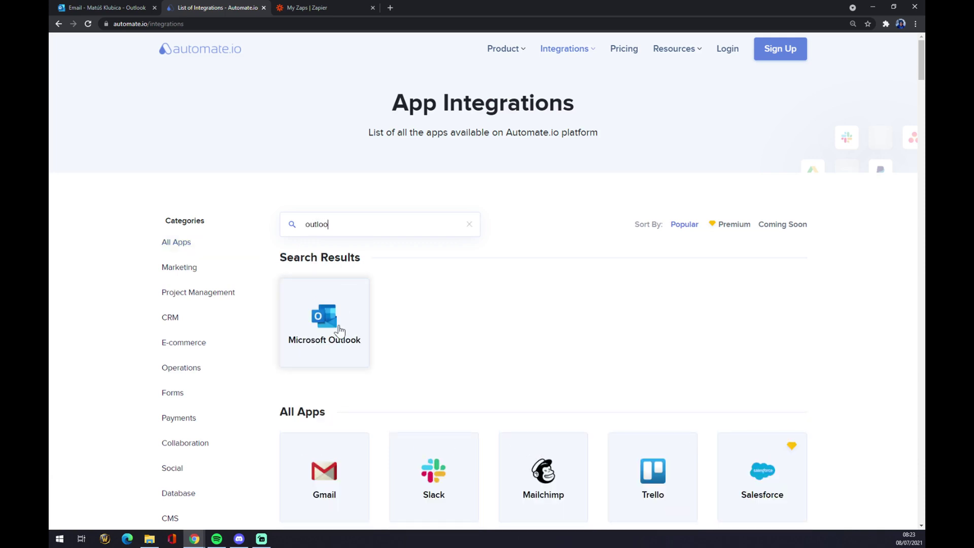
left_click(337, 329)
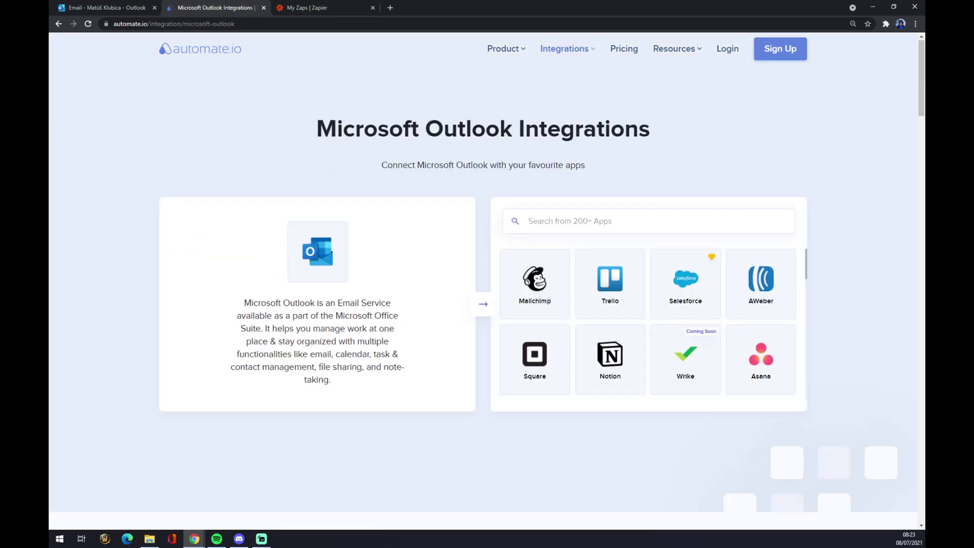
type("salen")
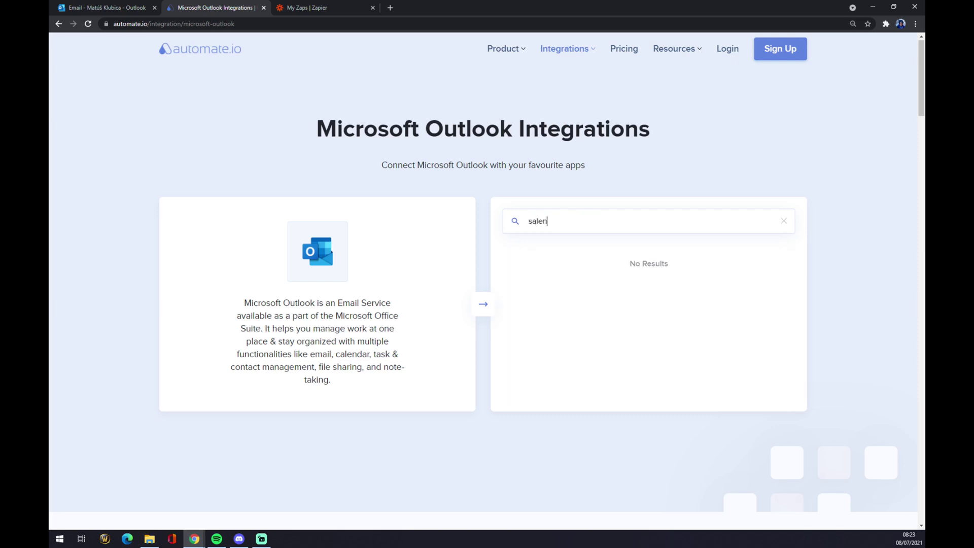
key("BackSpace")
type("s")
left_click(536, 301)
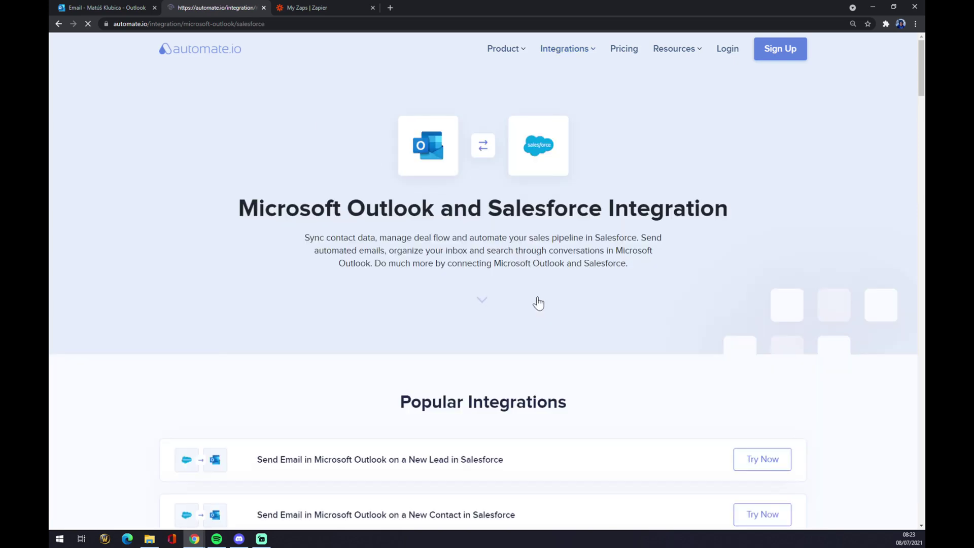
Step: Scroll down the integration page to the Create your own Integration section
scroll(447, 299, "down", 5)
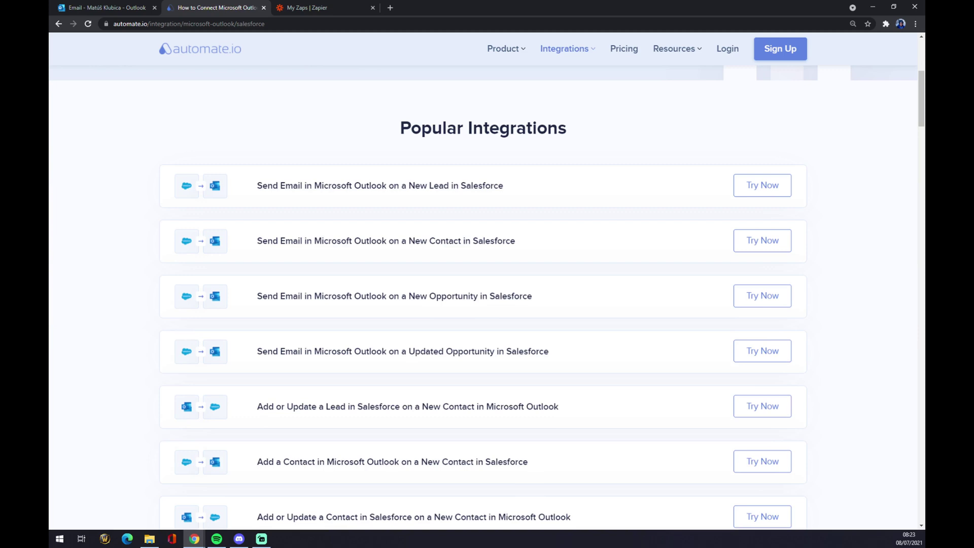
scroll(309, 252, "down", 5)
scroll(294, 250, "up", 4)
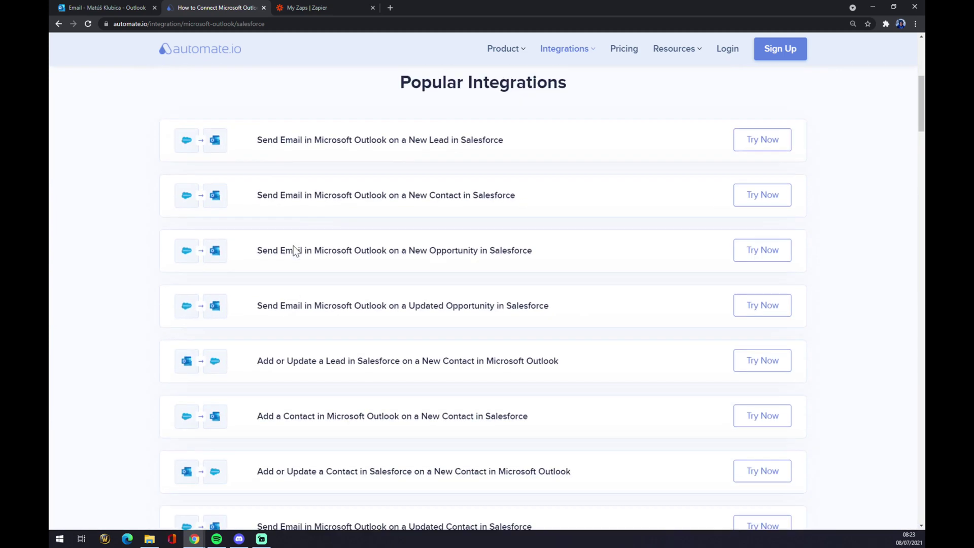
scroll(294, 250, "up", 2)
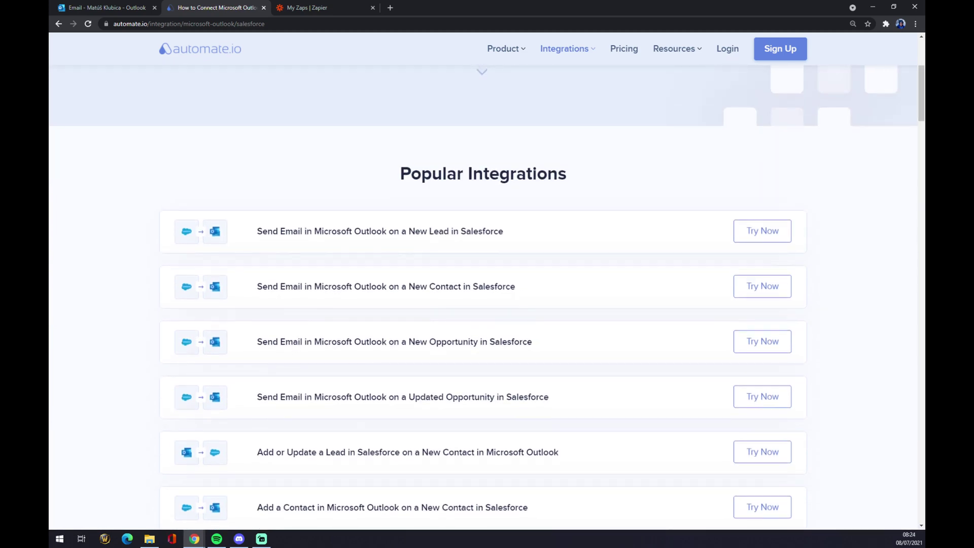
scroll(297, 254, "down", 1)
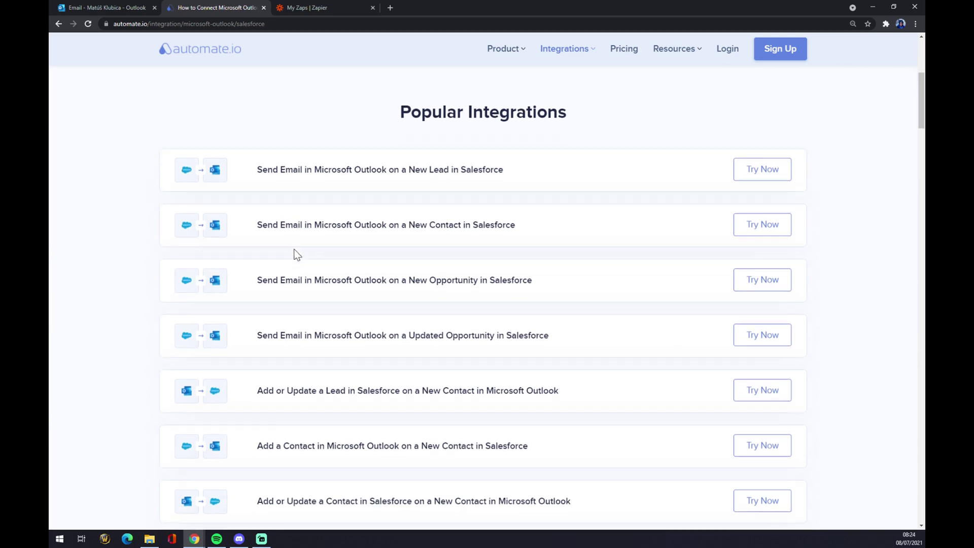
scroll(297, 254, "down", 1)
scroll(298, 254, "down", 2)
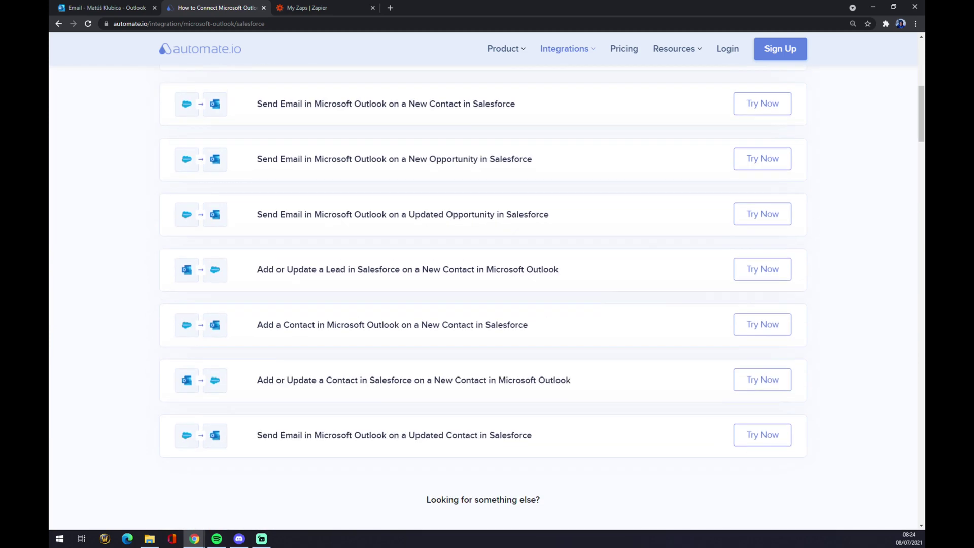
scroll(295, 250, "down", 5)
scroll(294, 248, "down", 4)
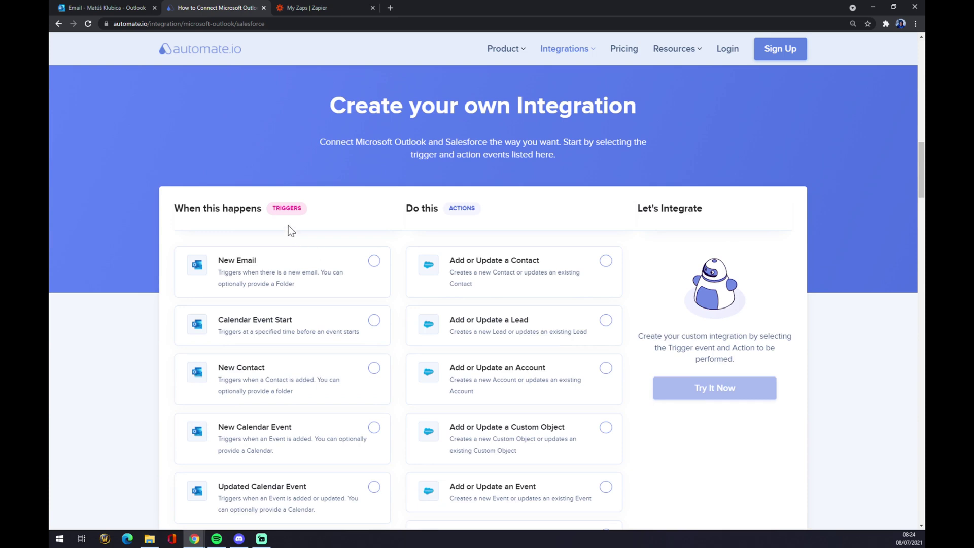
Step: Highlight the TRIGGERS list and pick New Email as the Outlook trigger
scroll(456, 184, "up", 2)
scroll(579, 209, "down", 4)
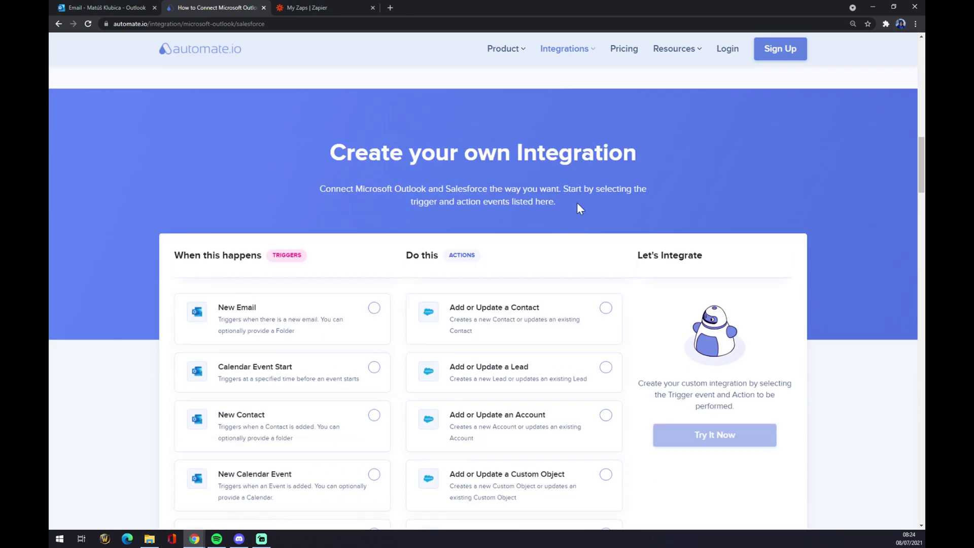
left_click_drag(305, 117, 272, 116)
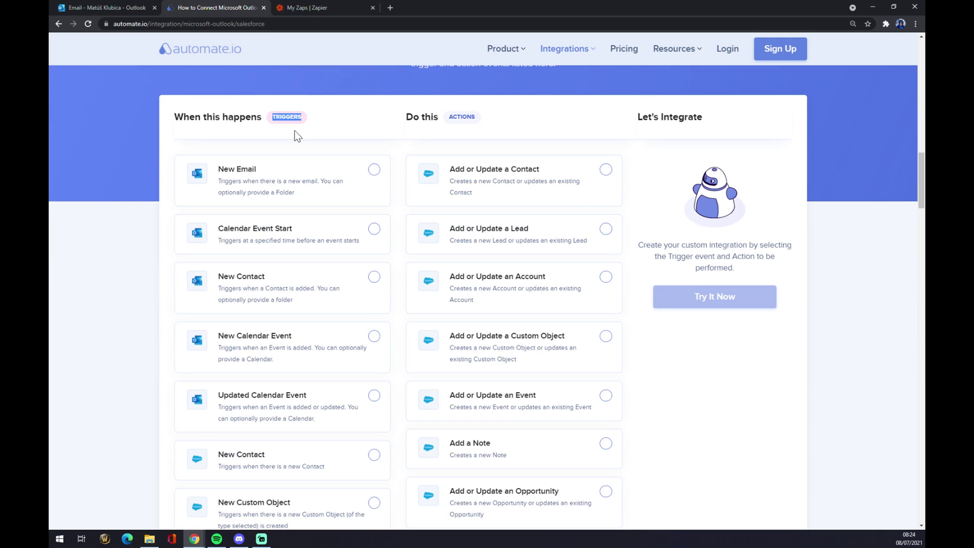
scroll(314, 378, "down", 3)
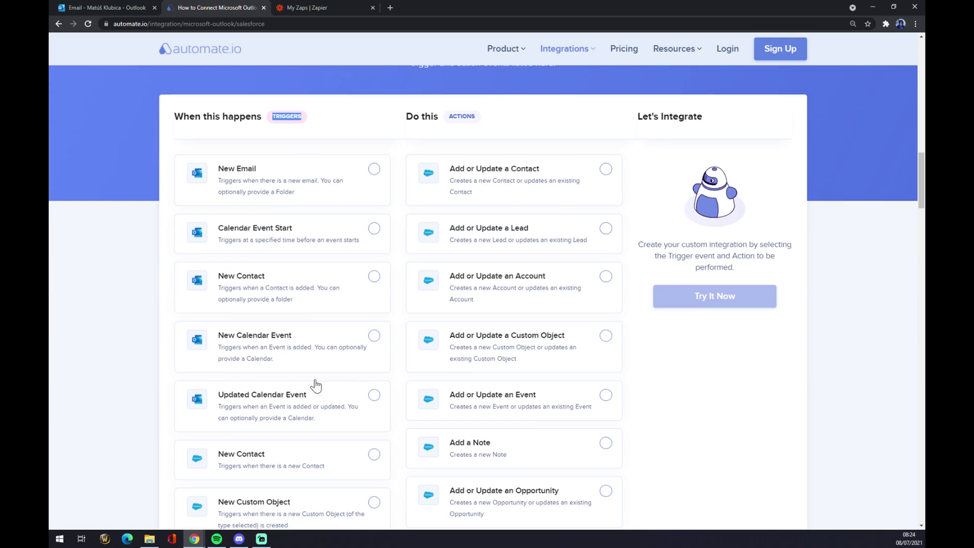
scroll(312, 374, "up", 4)
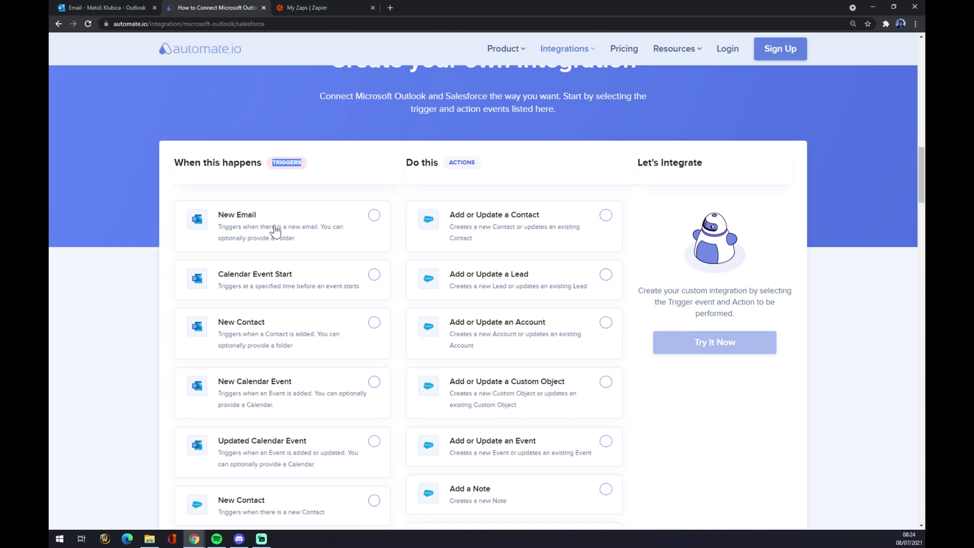
left_click(374, 216)
Step: Highlight the ACTIONS list, pick Add or Update a Contact, then go to Zapier's My Zaps tab
left_click_drag(439, 161, 492, 165)
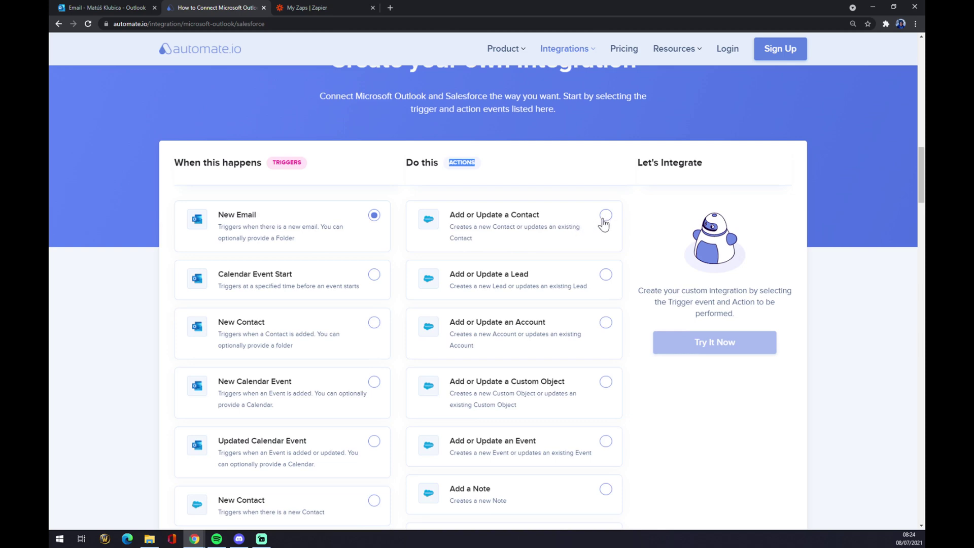
left_click(604, 220)
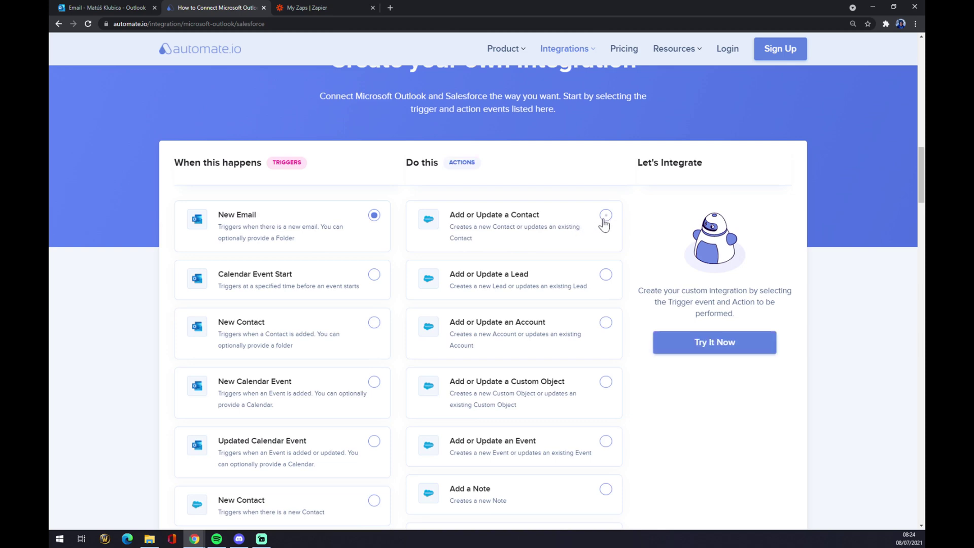
scroll(520, 252, "down", 8)
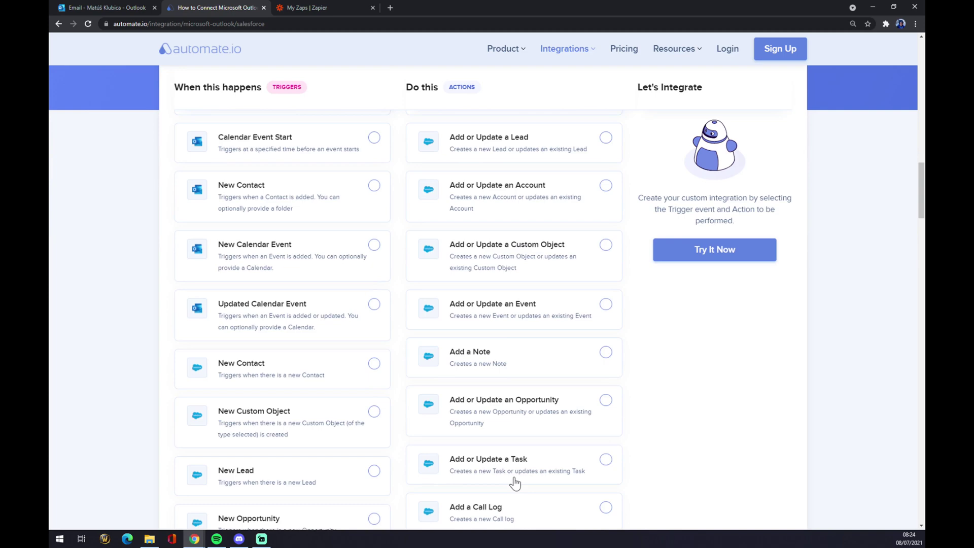
scroll(477, 418, "up", 6)
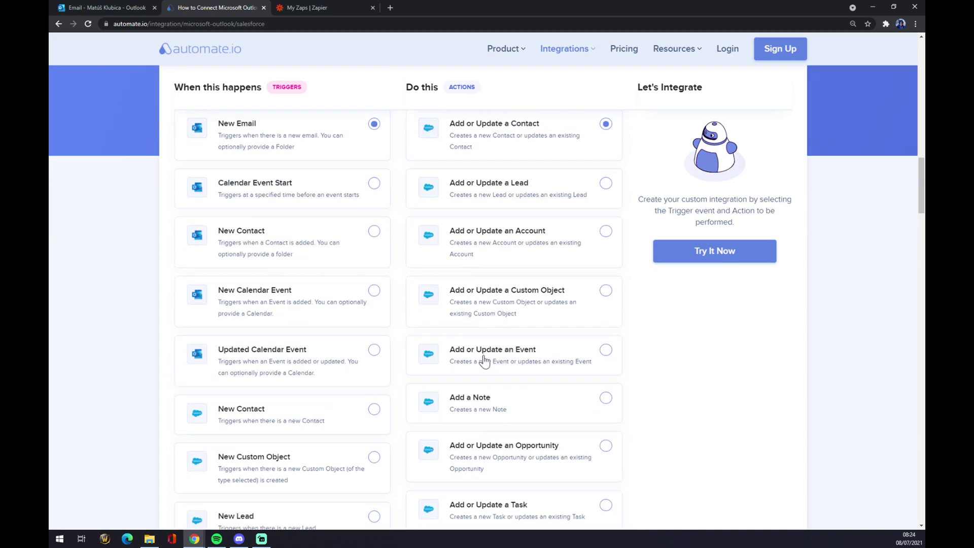
scroll(489, 310, "down", 3)
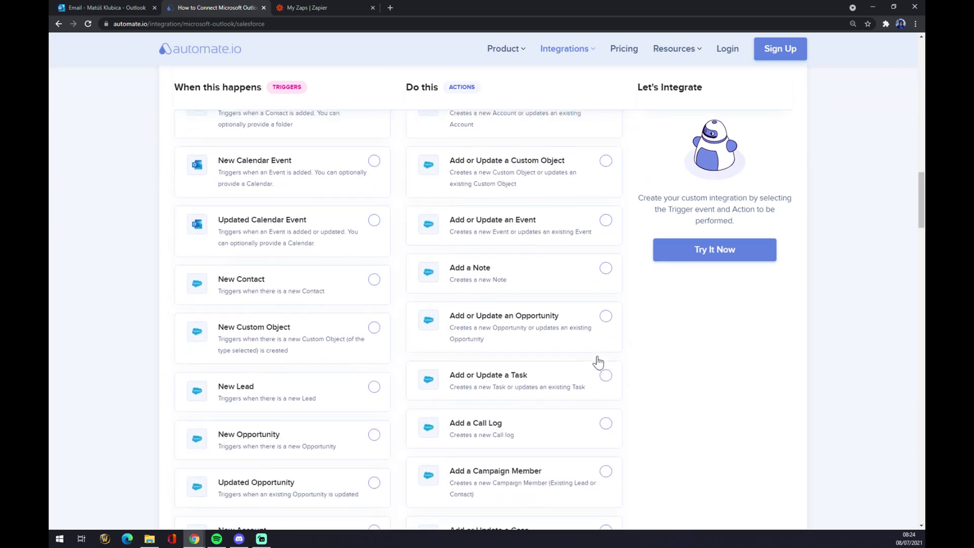
scroll(600, 311, "up", 5)
scroll(659, 380, "up", 2)
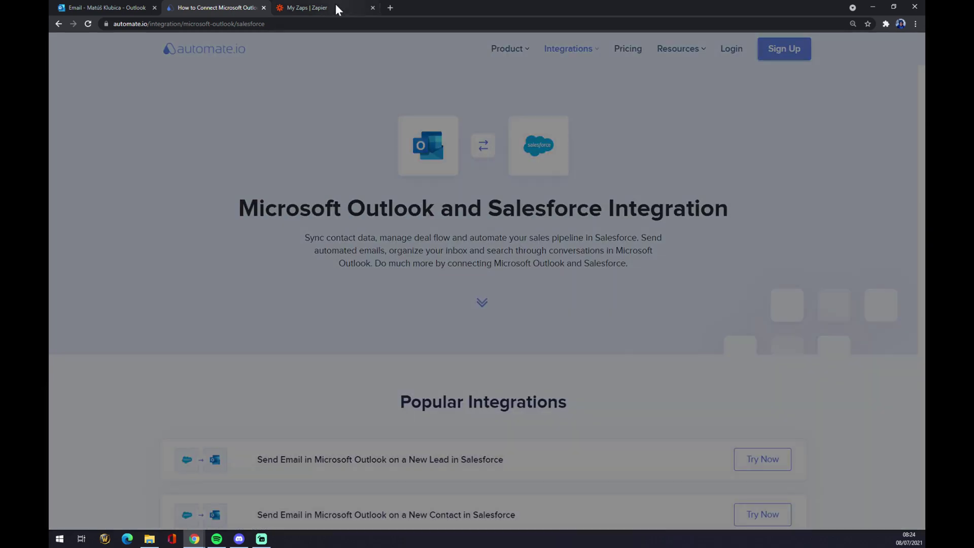
left_click(335, 7)
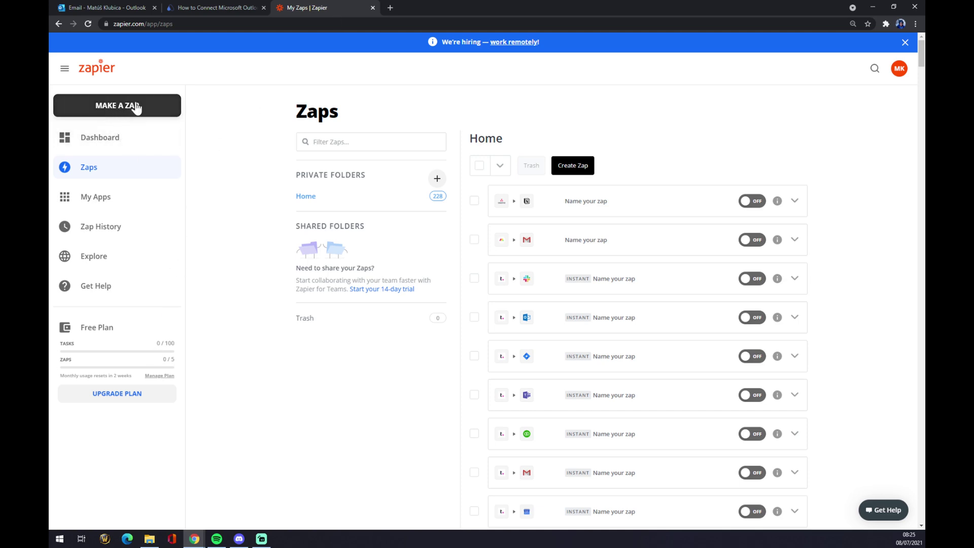
Step: Make a new zap and name it 'outlook to salesforce'
left_click(154, 109)
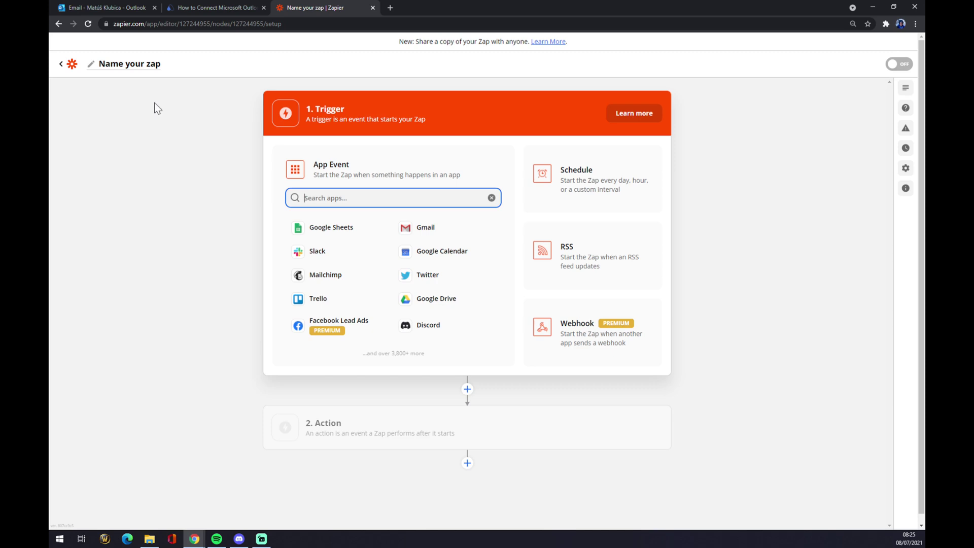
left_click(137, 65)
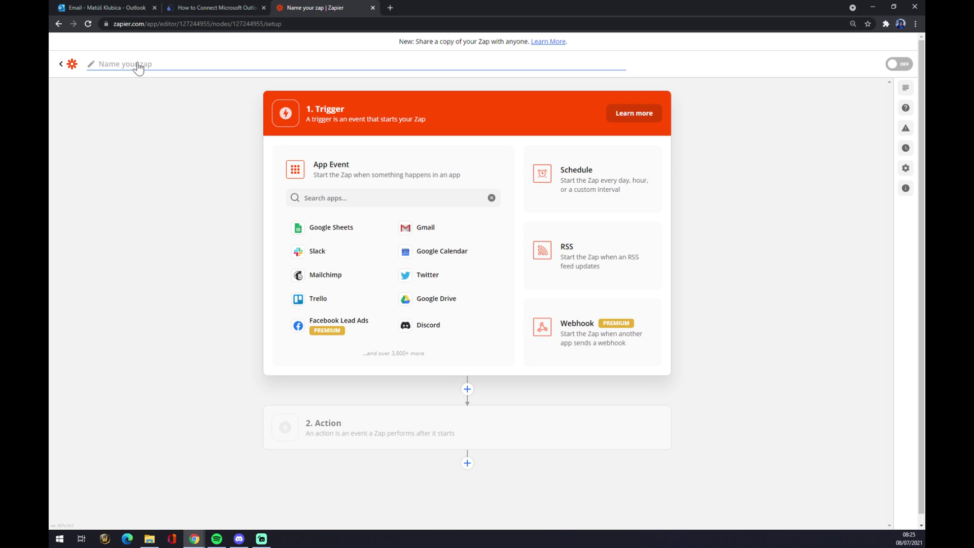
type("outlook to salesforce")
key("Return")
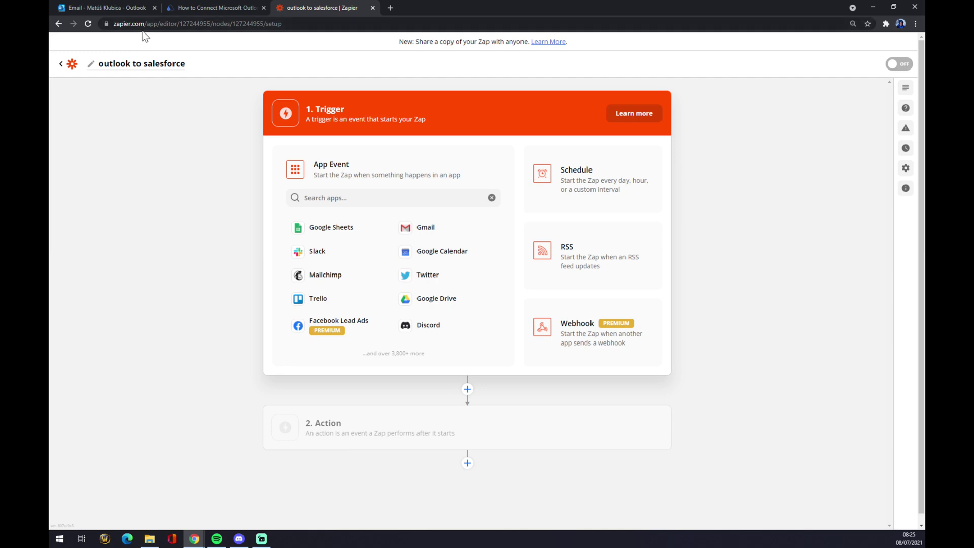
Step: Set the trigger to Microsoft Outlook with the New Email event
left_click(356, 195)
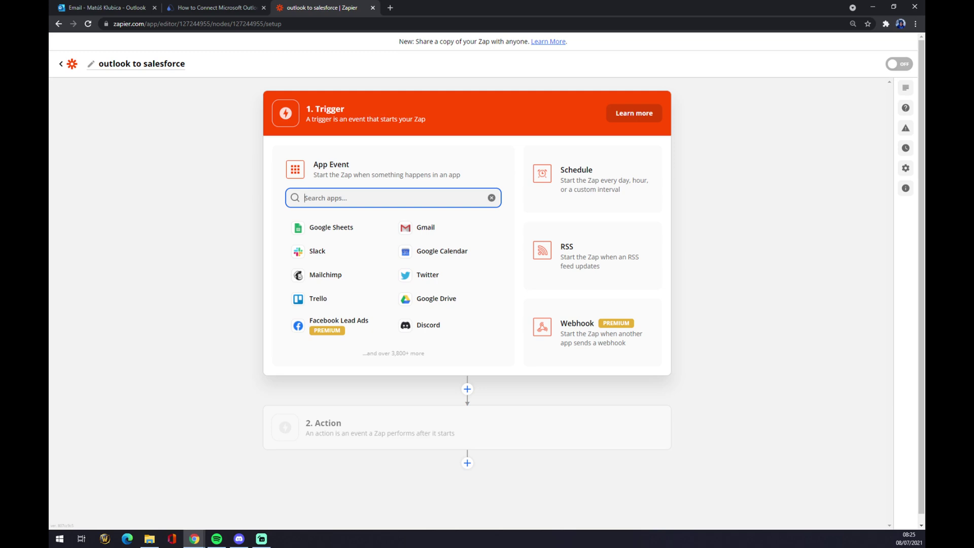
type("outlok")
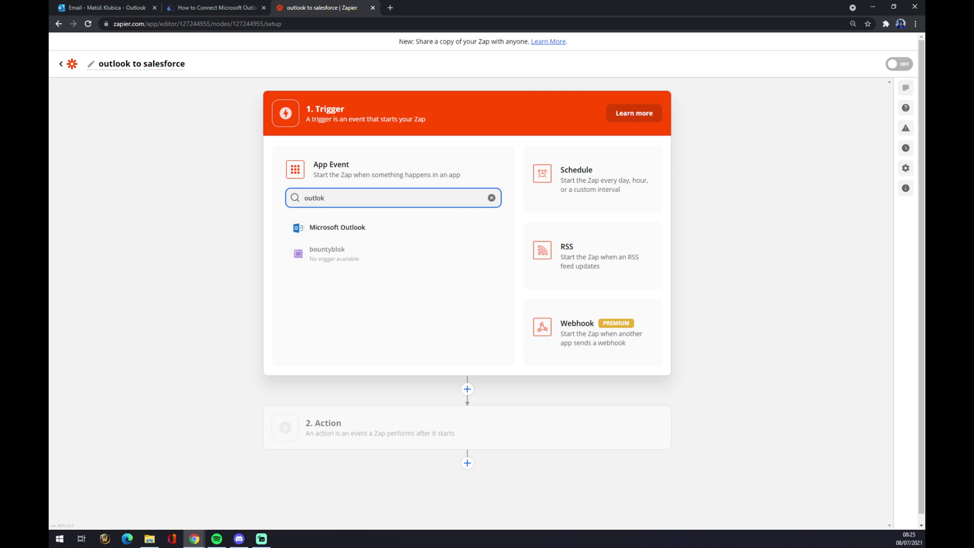
left_click(355, 228)
left_click(365, 231)
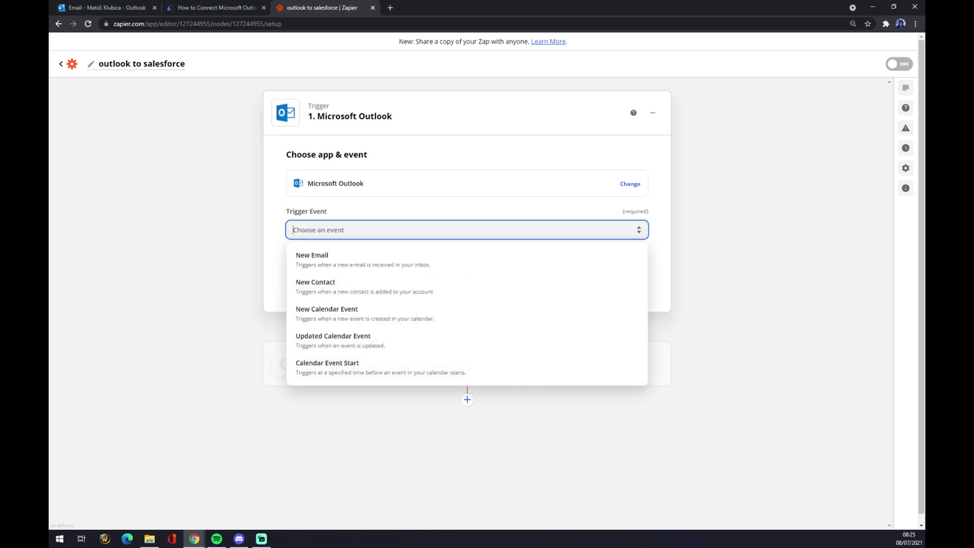
scroll(341, 370, "down", 1)
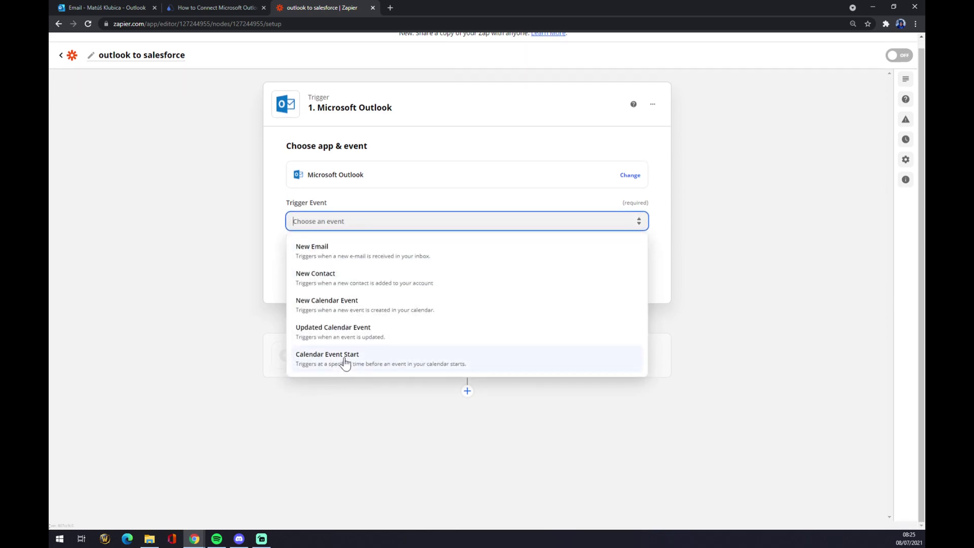
left_click(331, 262)
left_click(446, 277)
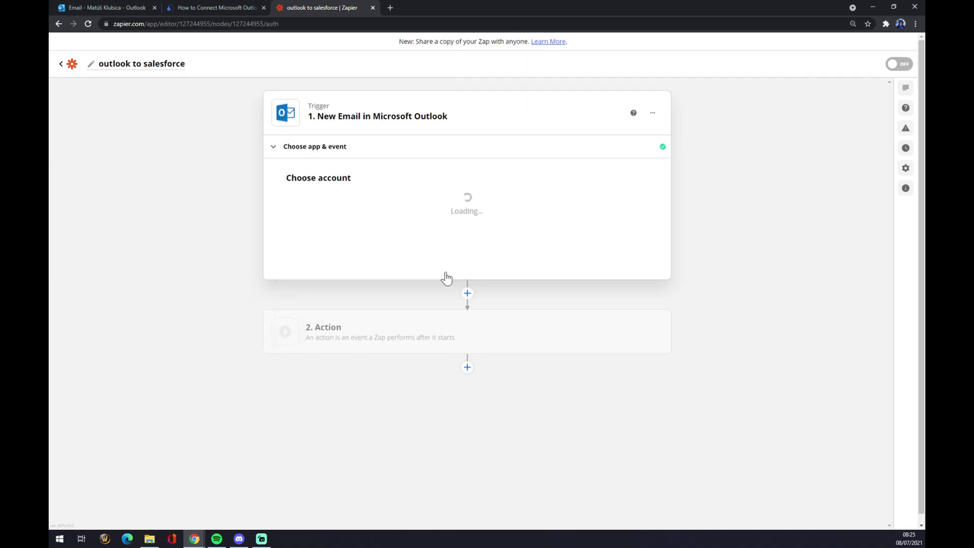
Step: Select the connected Outlook account for the trigger and move on to the action step
left_click(326, 215)
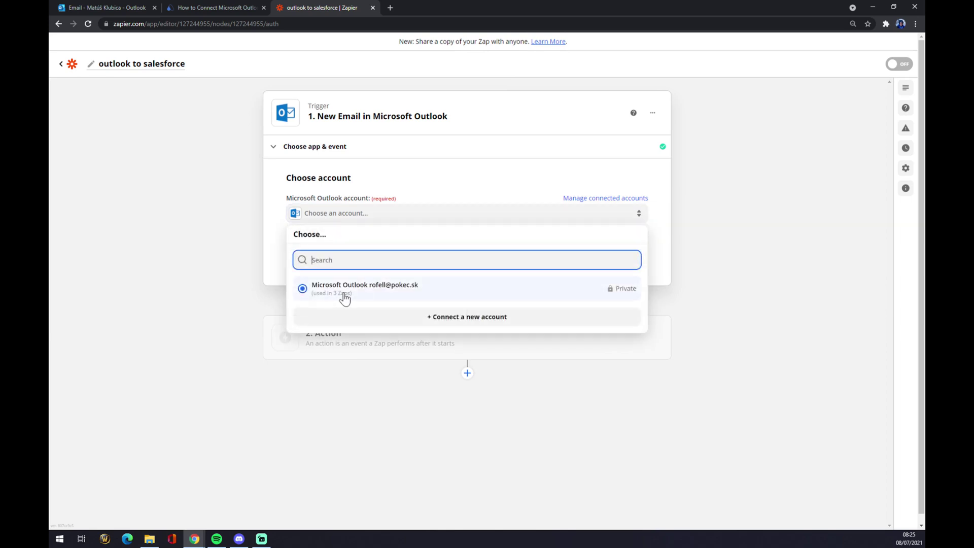
left_click(345, 294)
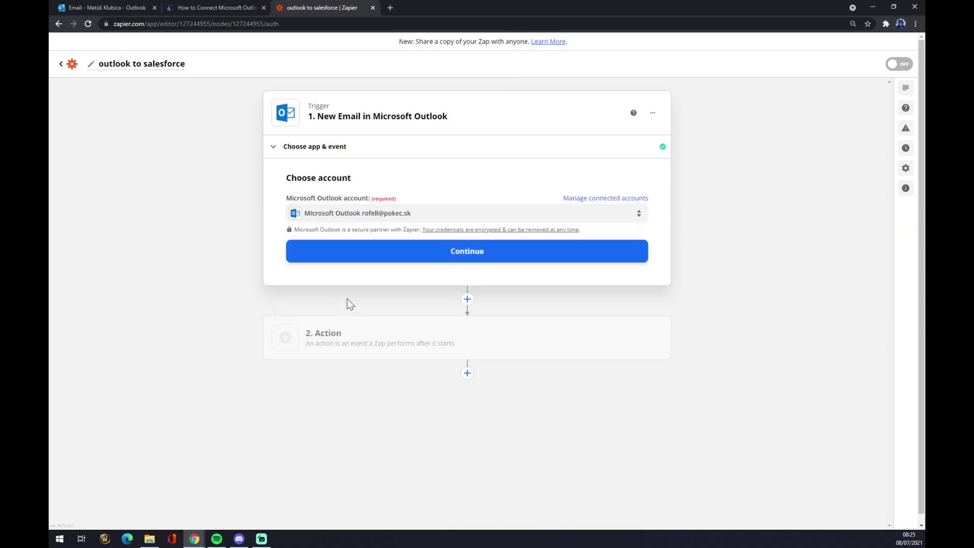
left_click(465, 251)
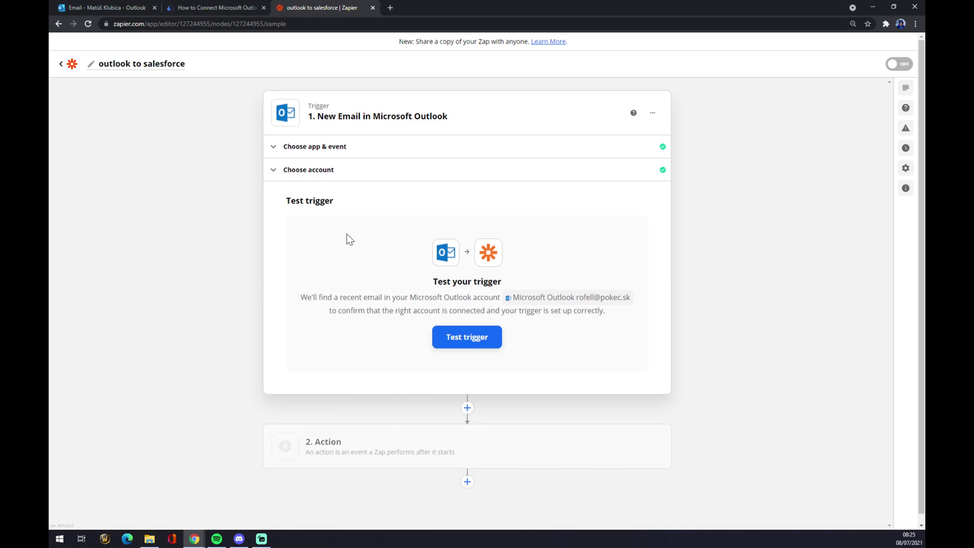
left_click(342, 452)
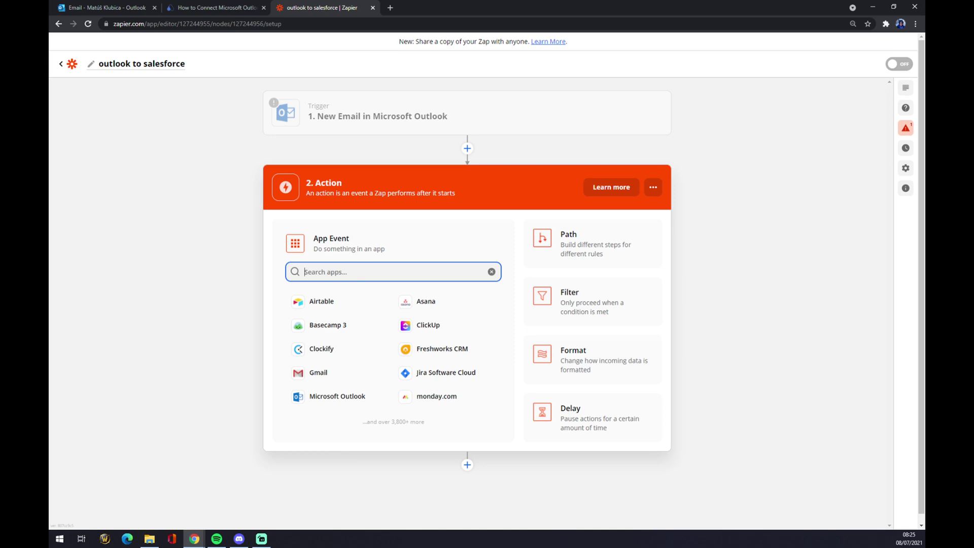
Step: Set the action app to Salesforce with the Create Record event and confirm
type("sales")
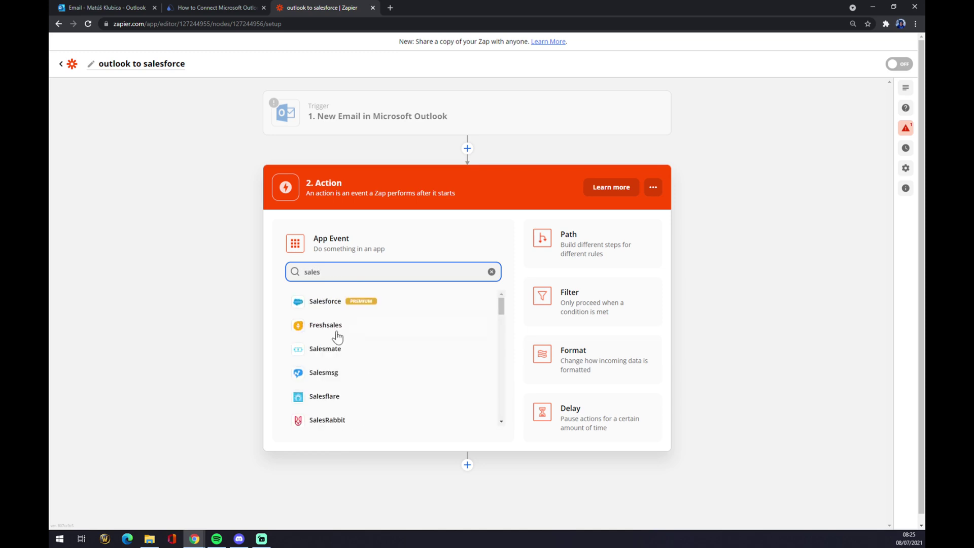
left_click(339, 303)
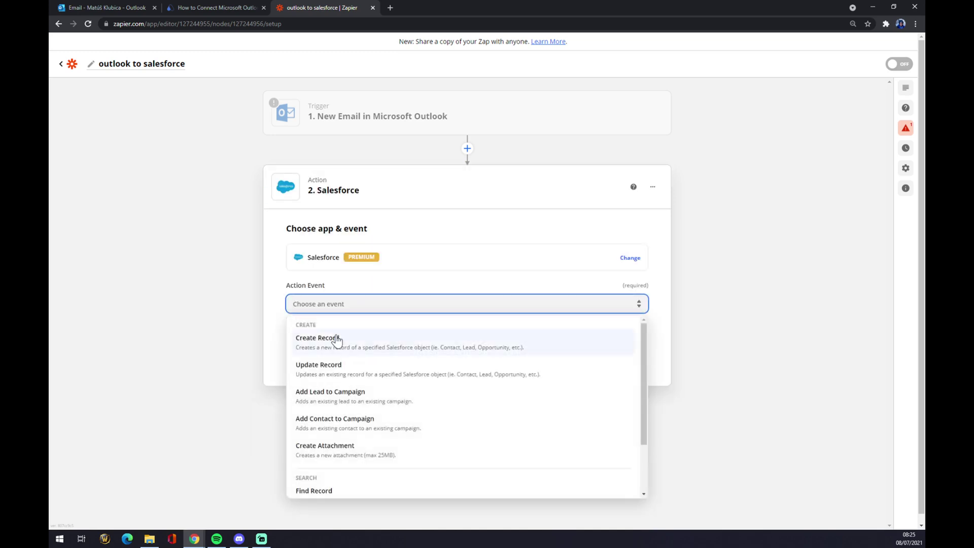
left_click(332, 341)
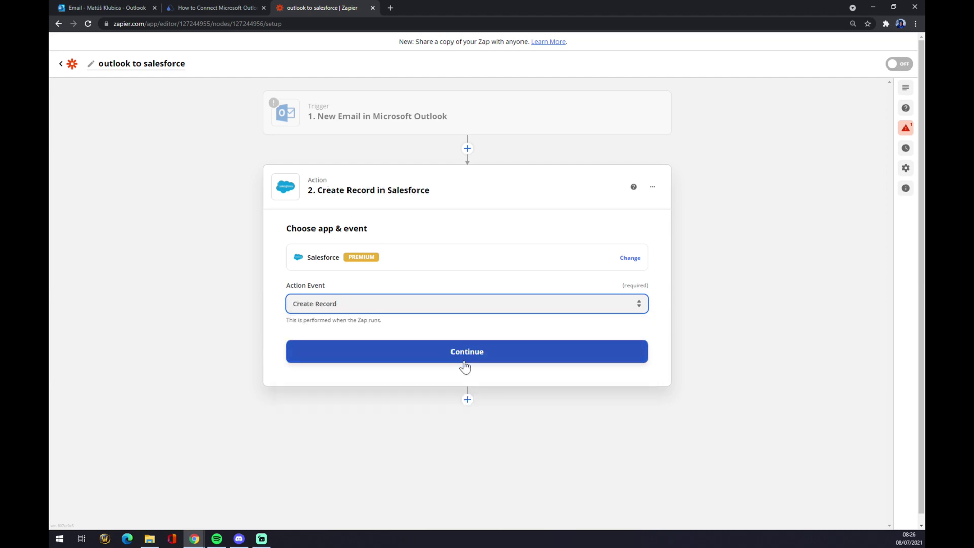
left_click(465, 354)
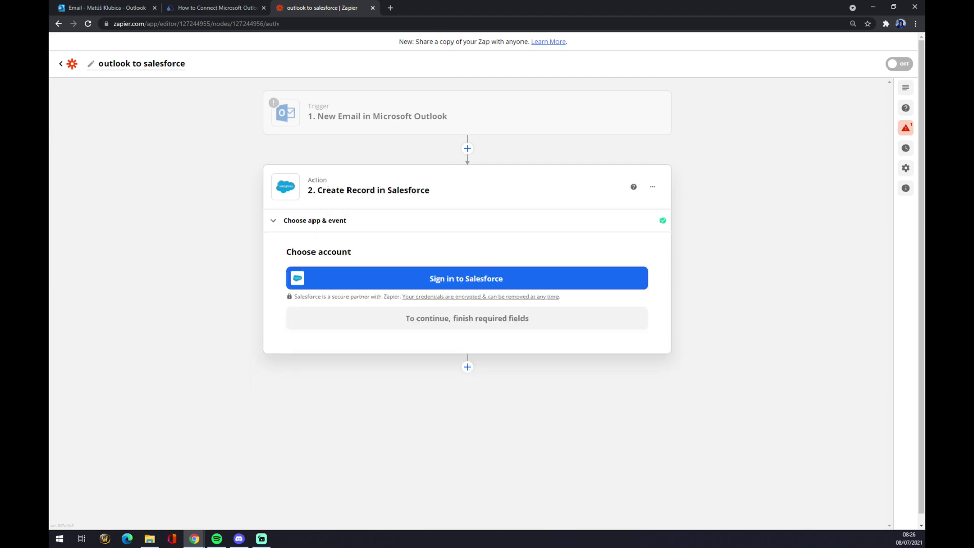